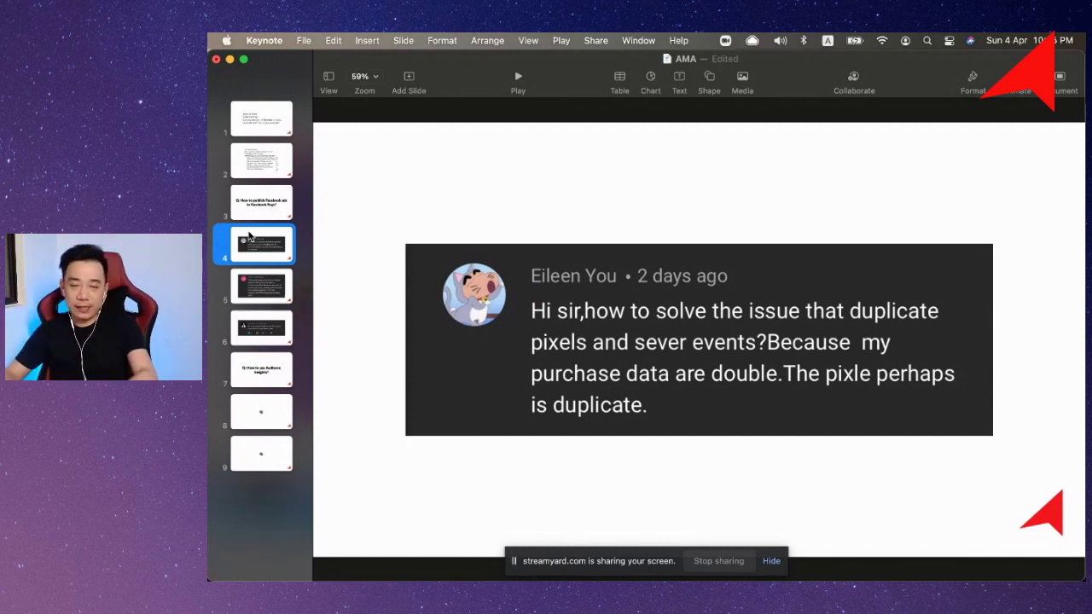
# Bring up Chrome's Facebook Ads For Shopee Store page and check its firing pixels with Pixel Helper
pyautogui.hotkey('ctrl', 'Up')
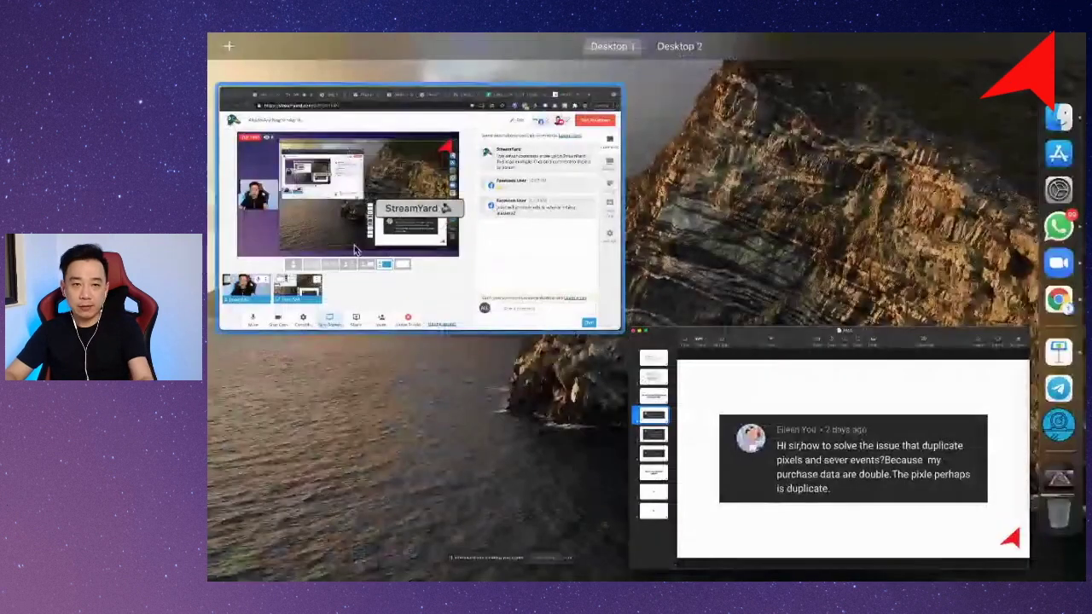
pyautogui.click(354, 245)
pyautogui.click(964, 67)
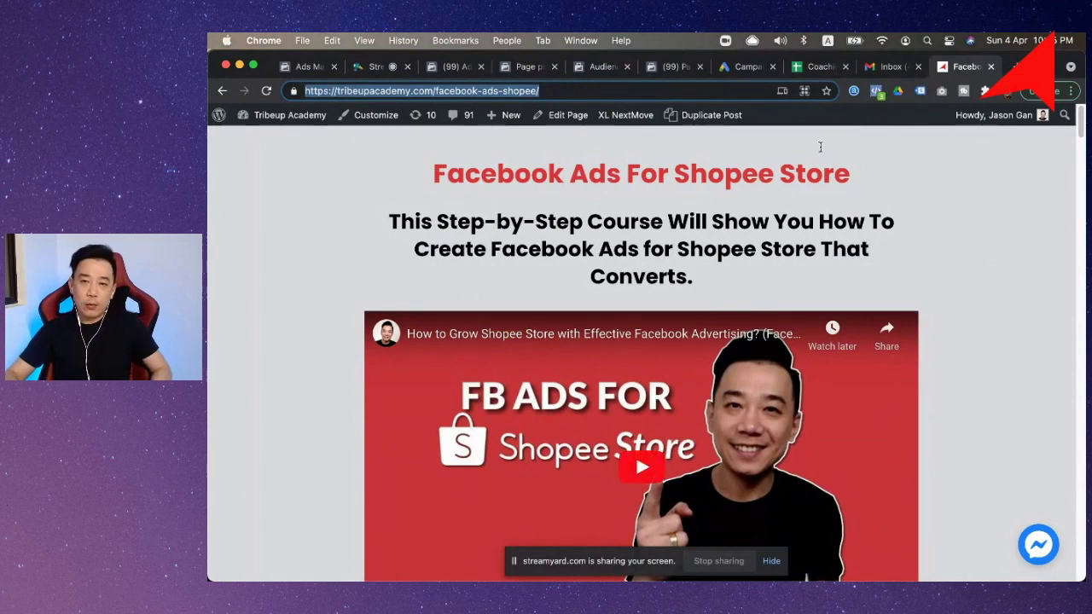
pyautogui.click(876, 93)
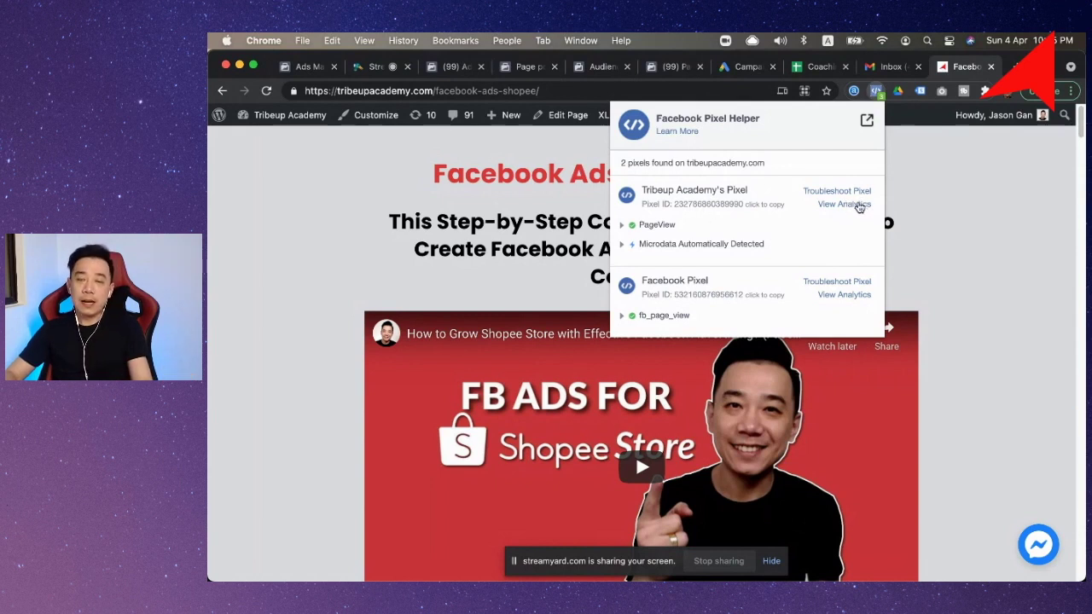
pyautogui.click(852, 205)
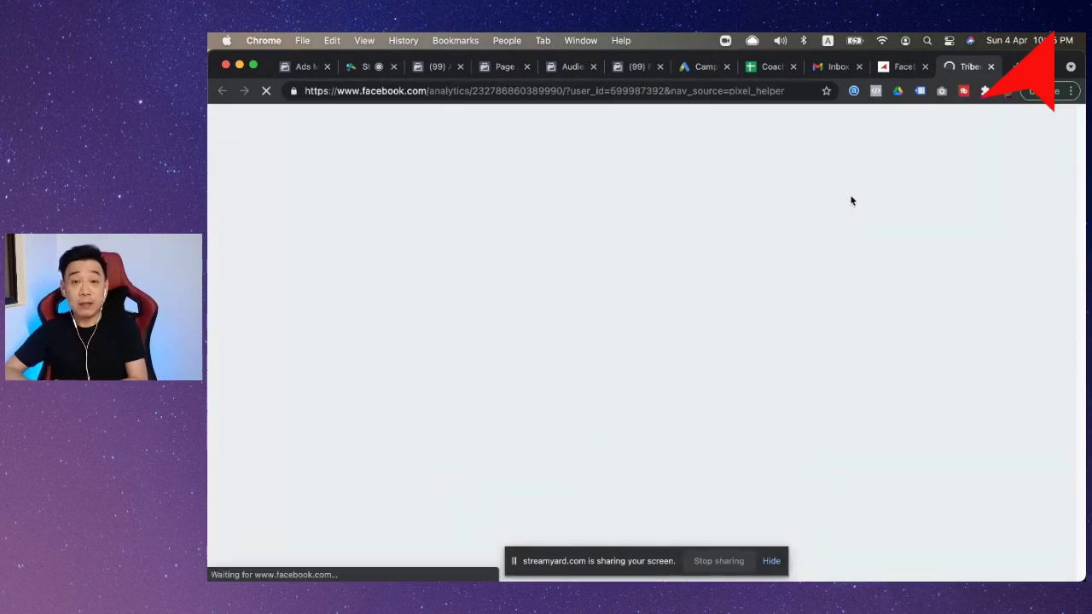
pyautogui.click(890, 68)
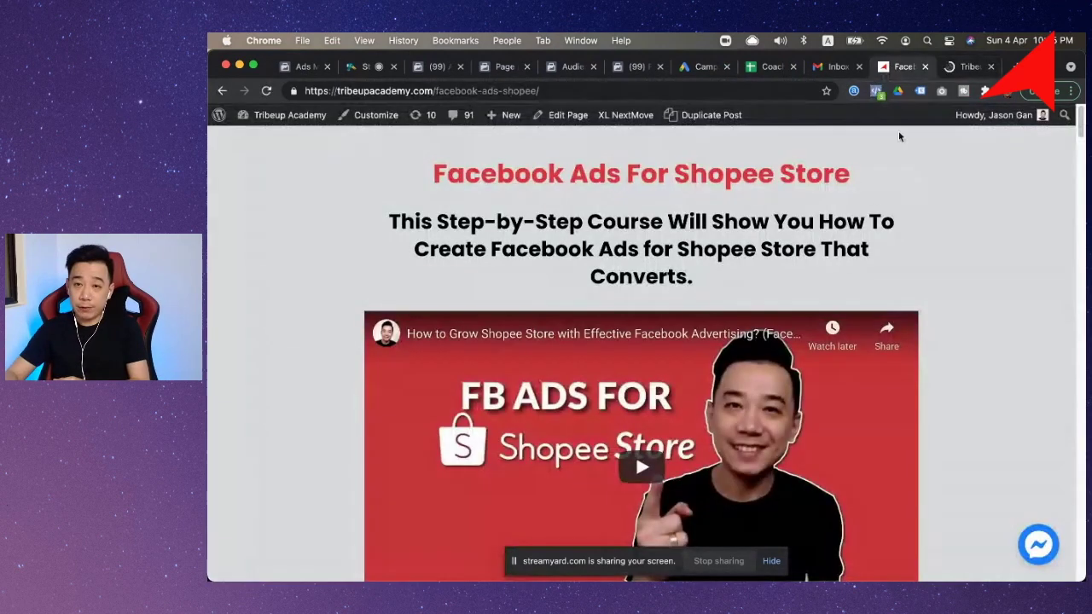
pyautogui.click(875, 92)
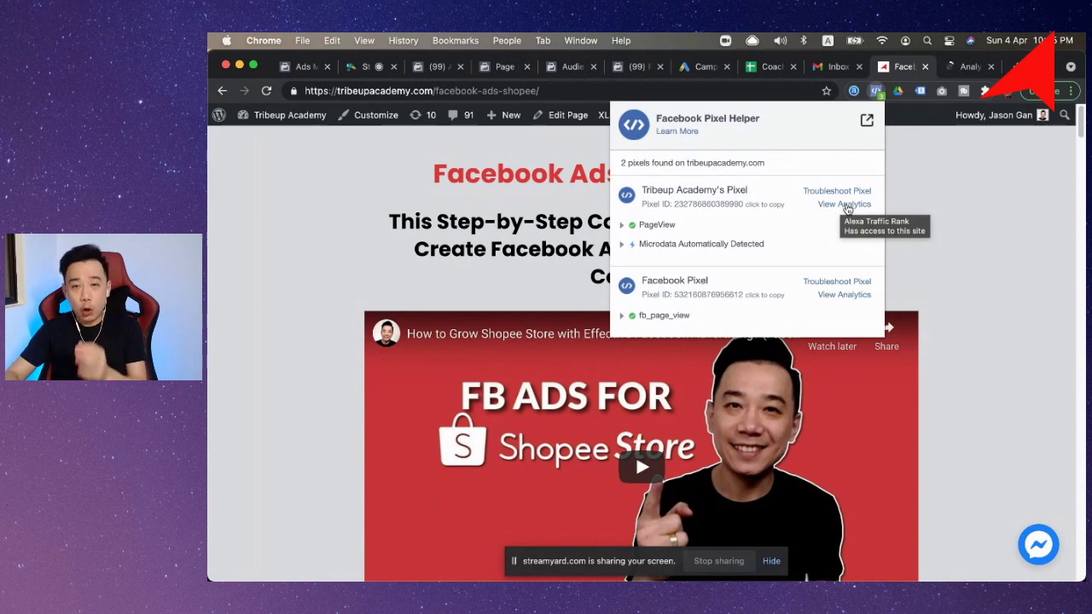
pyautogui.click(973, 67)
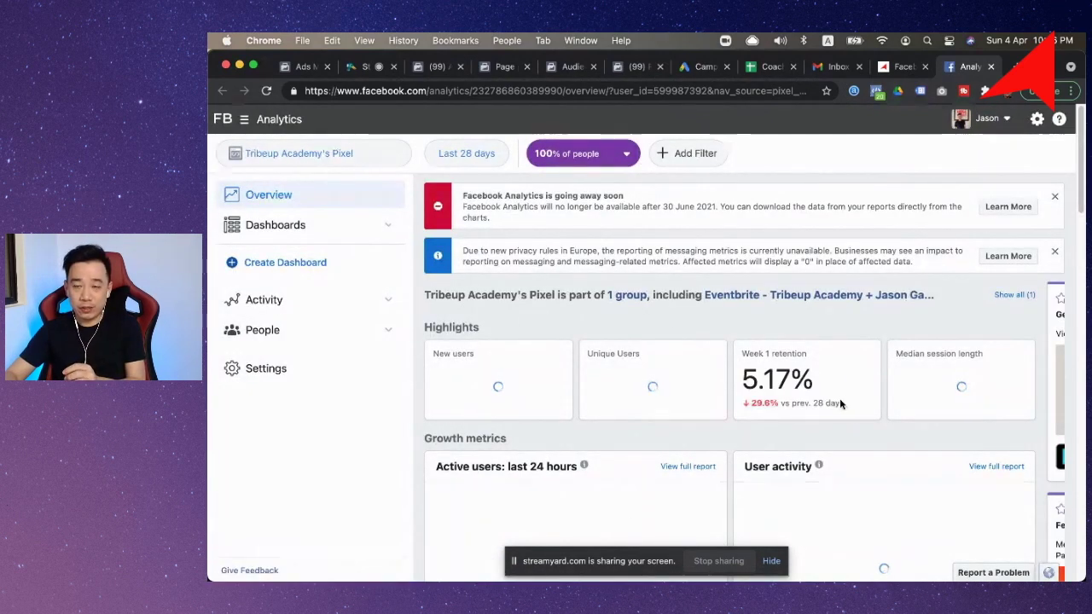
# Look over the pixel's Analytics overview, then go to the Page posts ad list
pyautogui.scroll(-5, 839, 399)
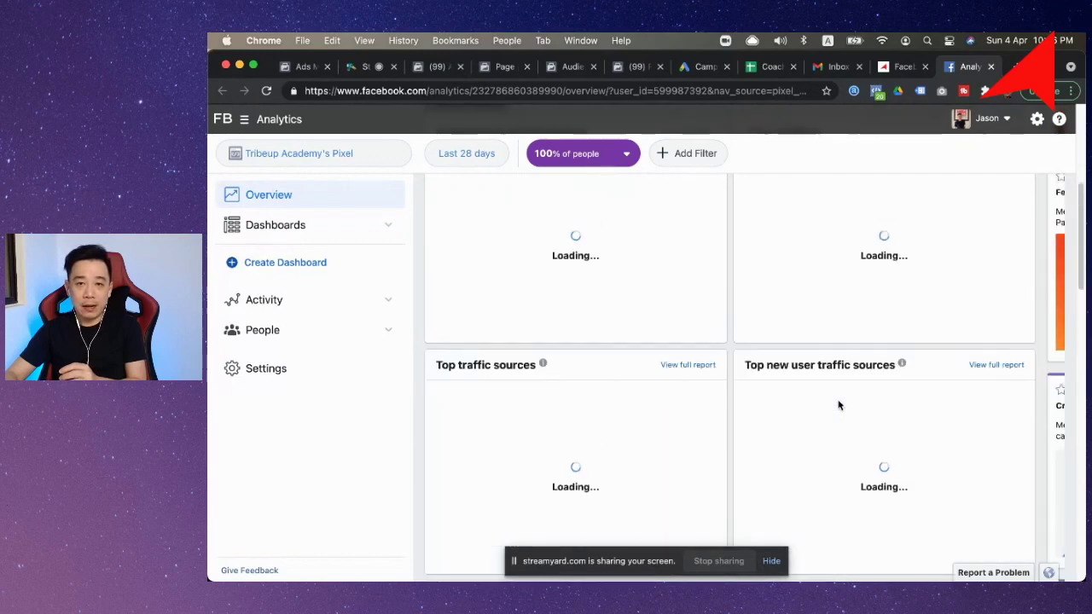
pyautogui.scroll(2, 843, 397)
pyautogui.scroll(3, 845, 390)
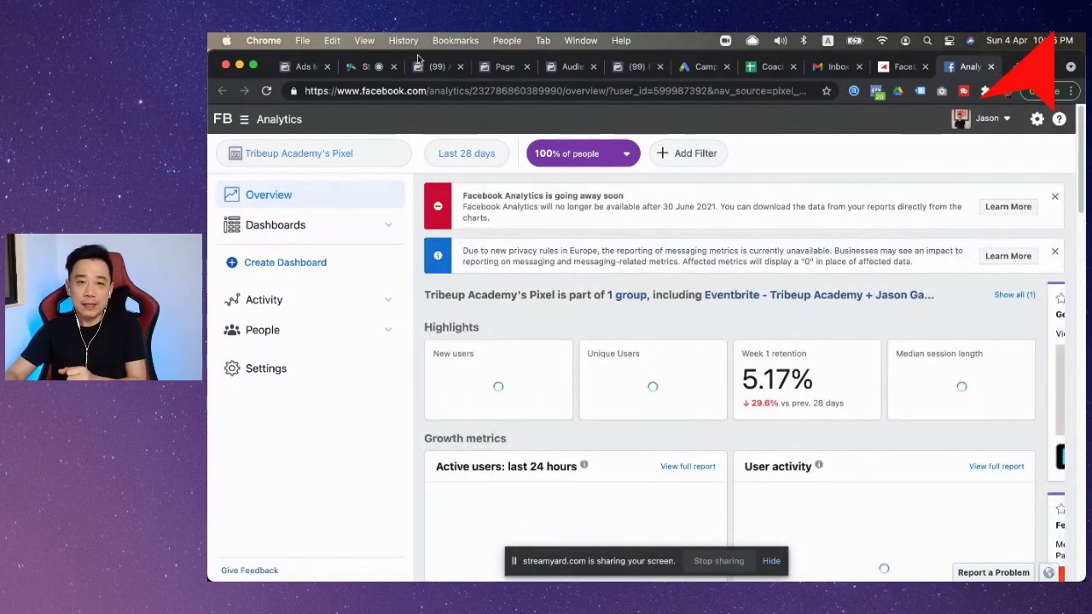
pyautogui.click(504, 67)
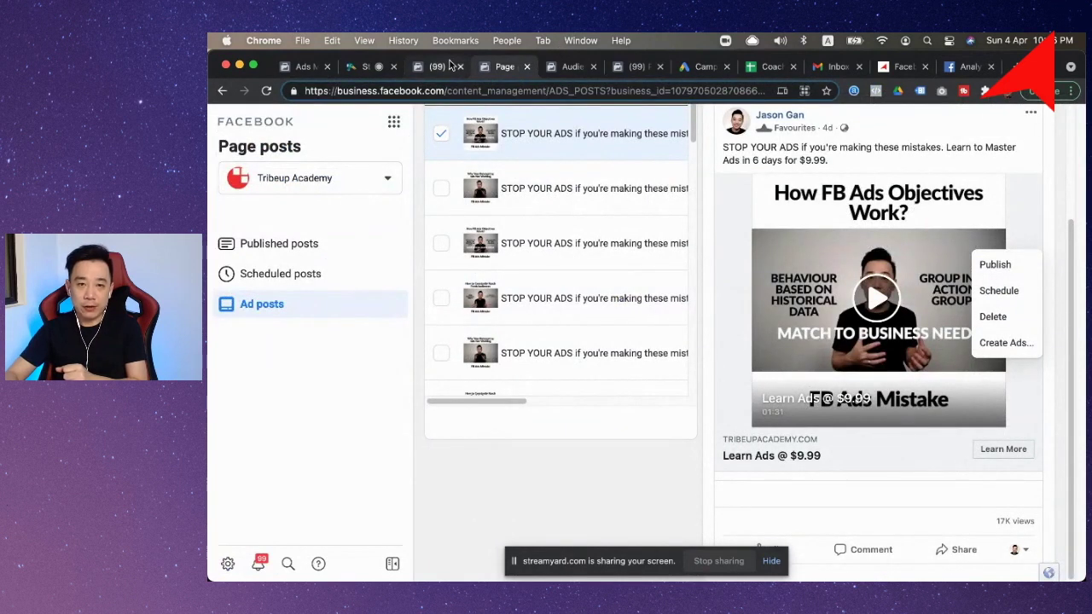
# Go to the Ads Manager page and scroll to find the Events Manager shortcut
pyautogui.click(438, 66)
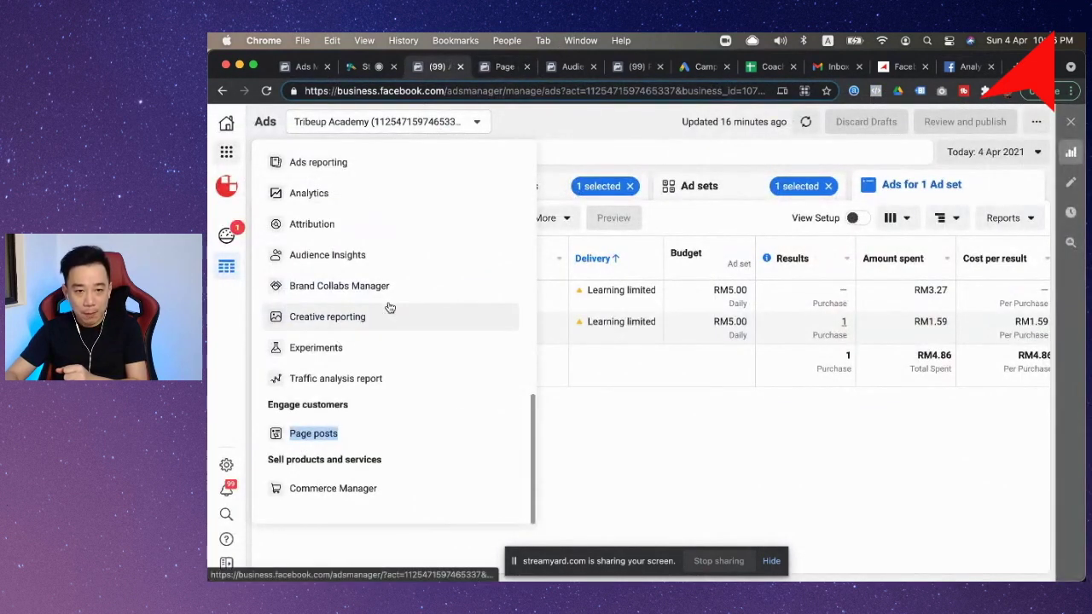
pyautogui.scroll(2, 388, 306)
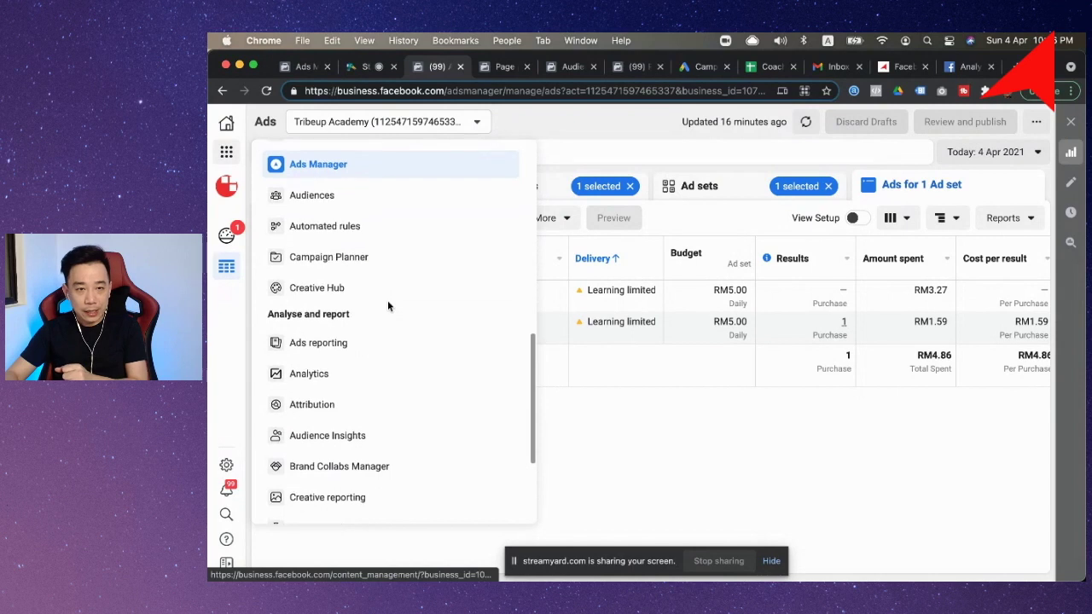
pyautogui.scroll(2, 388, 306)
pyautogui.scroll(1, 387, 306)
pyautogui.scroll(5, 389, 306)
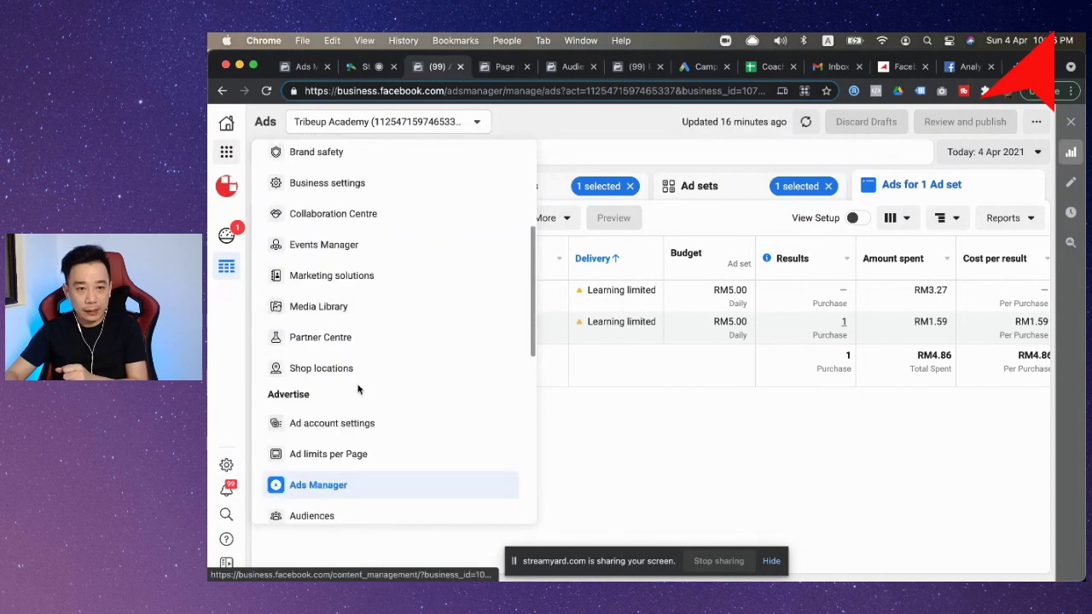
pyautogui.scroll(3, 357, 380)
pyautogui.scroll(-5, 431, 361)
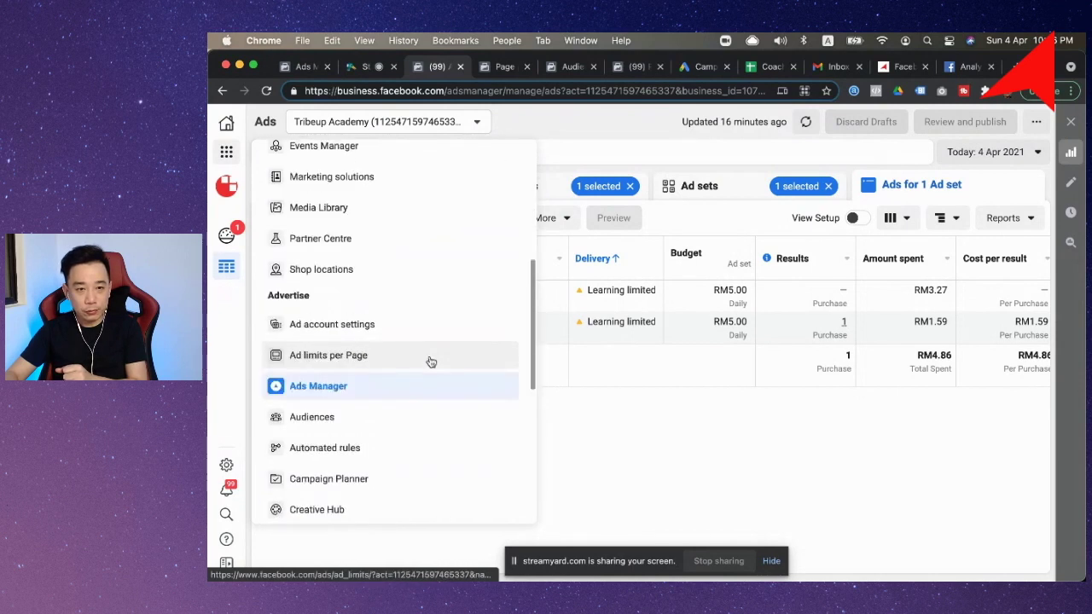
pyautogui.scroll(-2, 431, 361)
pyautogui.scroll(-3, 431, 361)
pyautogui.scroll(-3, 431, 361)
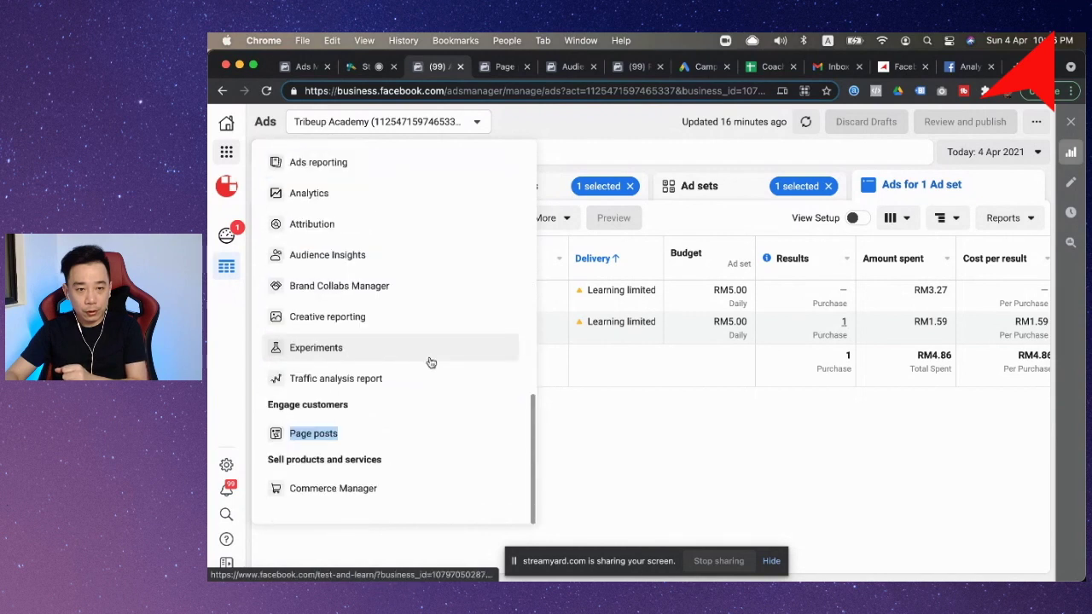
pyautogui.scroll(10, 430, 363)
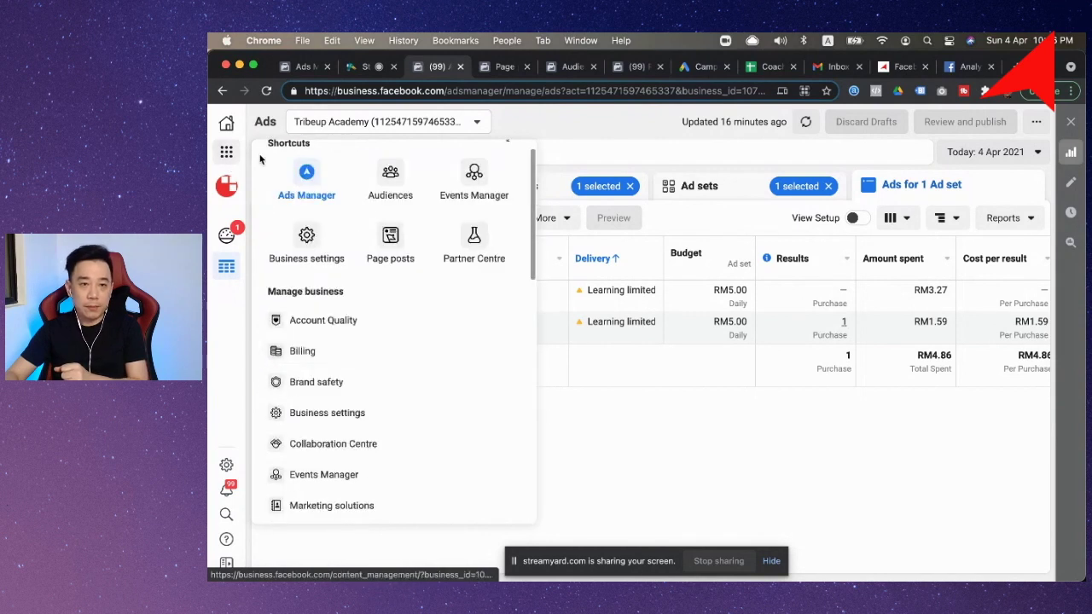
# Open Events Manager in a new tab and close the Analytics tab
pyautogui.rightClick(463, 164)
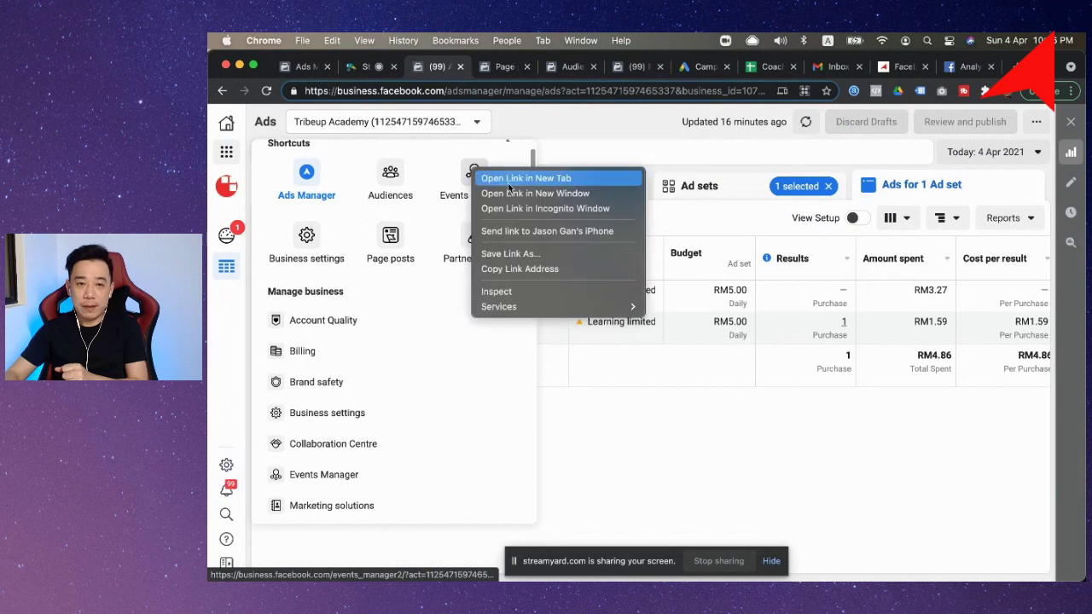
pyautogui.click(511, 184)
pyautogui.moveTo(493, 70); pyautogui.dragTo(982, 77)
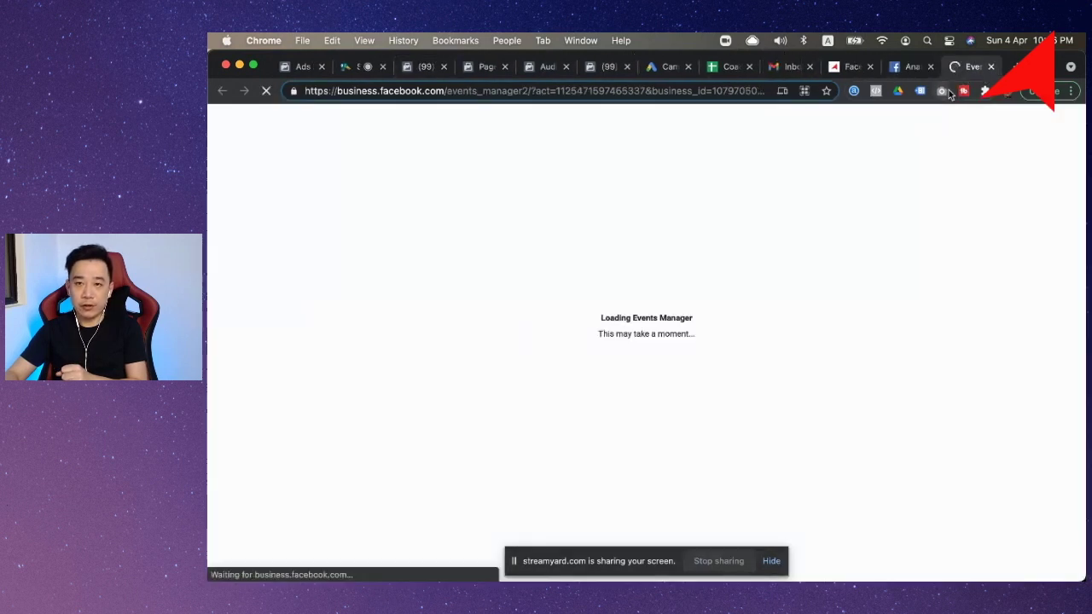
pyautogui.click(913, 70)
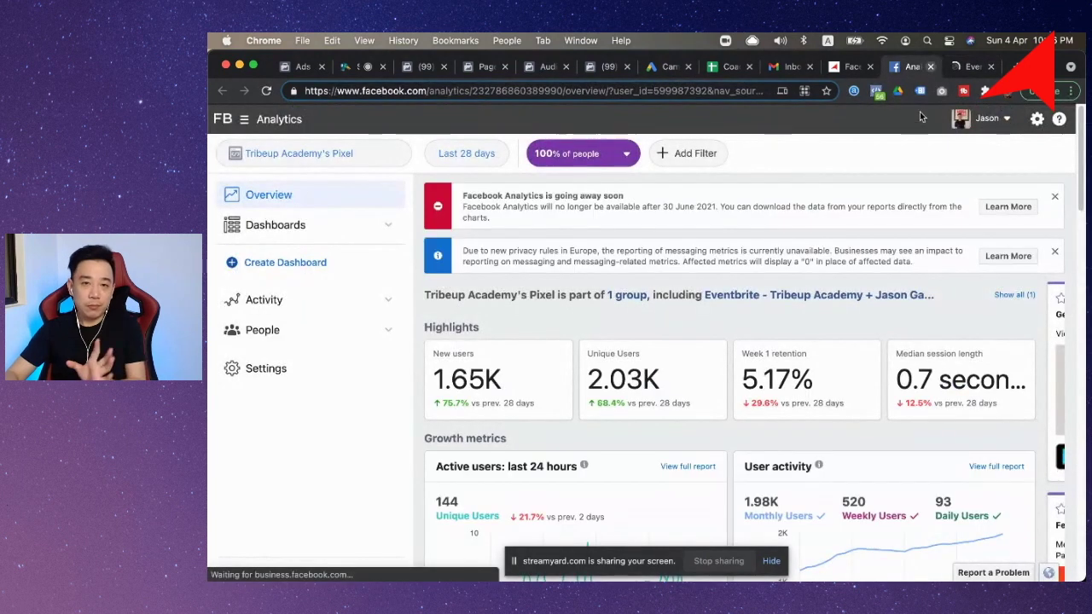
pyautogui.press('super+w')
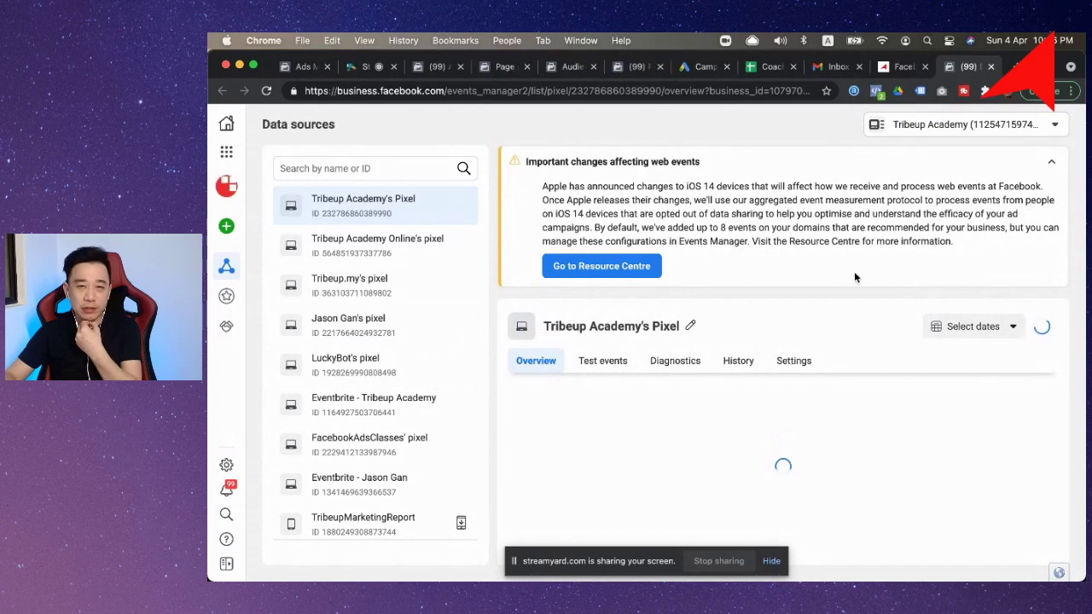
# Collapse the iOS 14 notice and expand the Purchase event to see its 71 events
pyautogui.click(1053, 166)
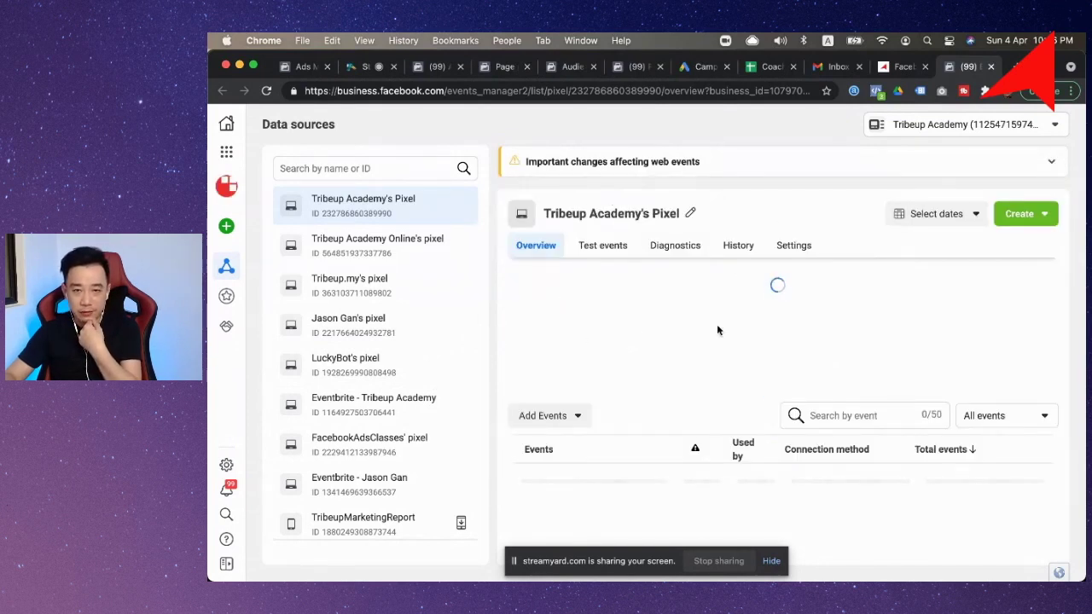
pyautogui.scroll(-1, 731, 390)
pyautogui.scroll(-3, 655, 427)
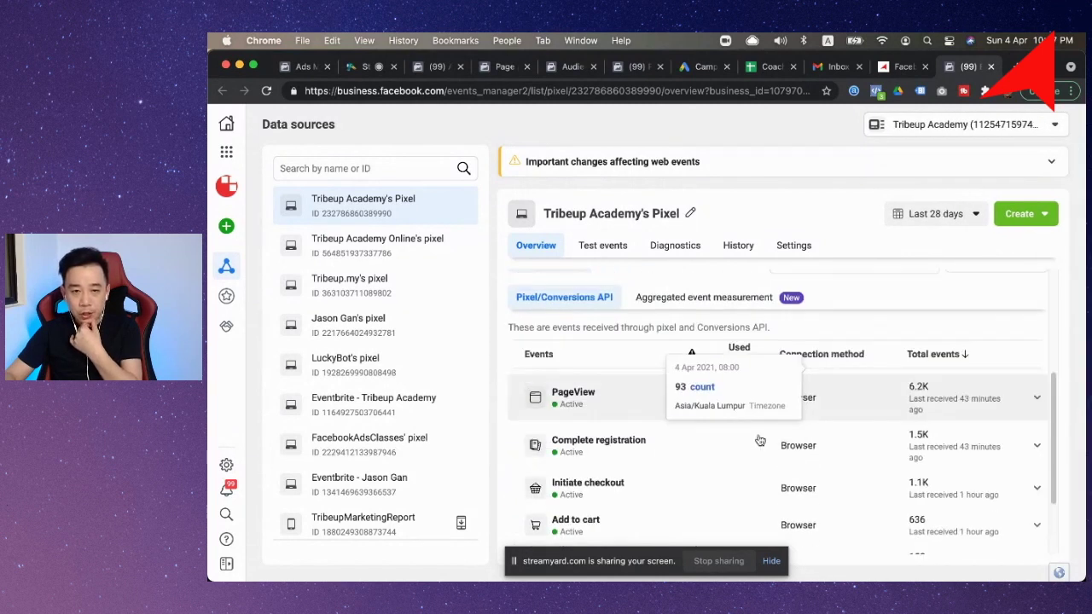
pyautogui.scroll(-2, 750, 450)
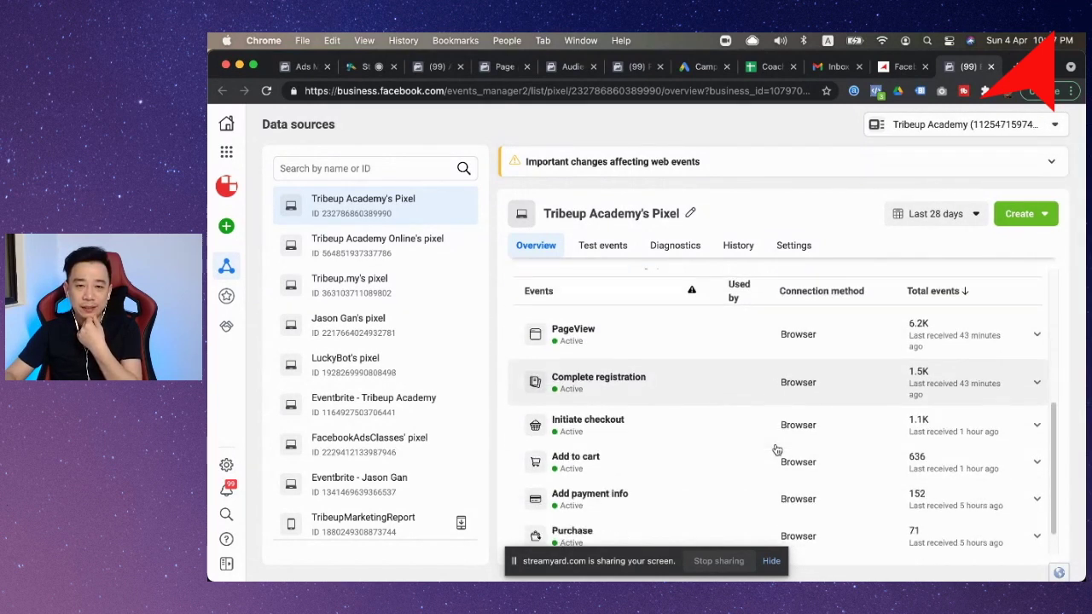
pyautogui.scroll(-1, 673, 452)
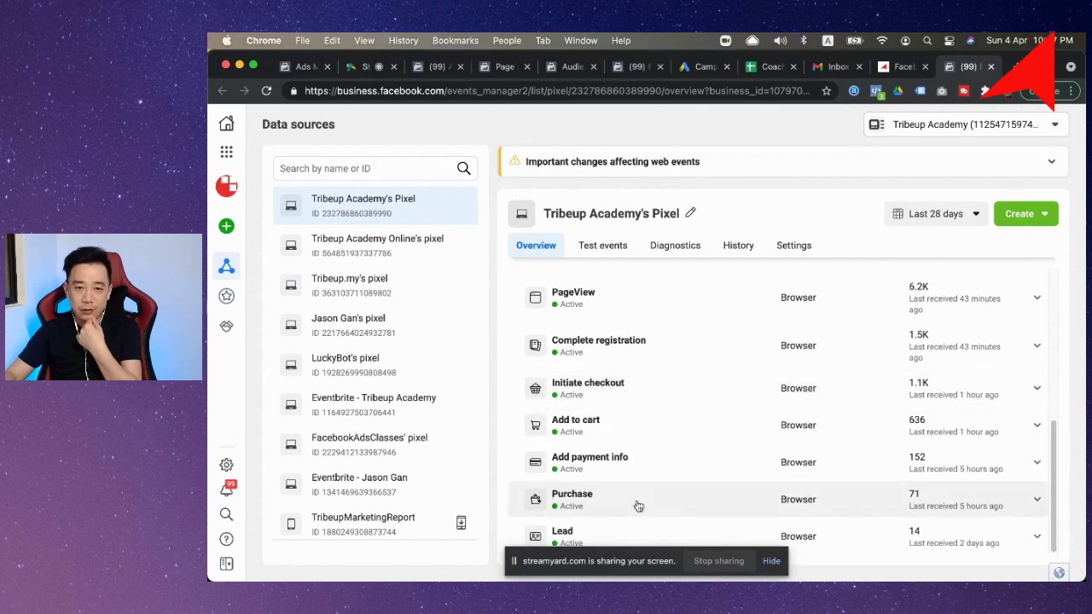
pyautogui.click(618, 503)
pyautogui.scroll(-1, 623, 478)
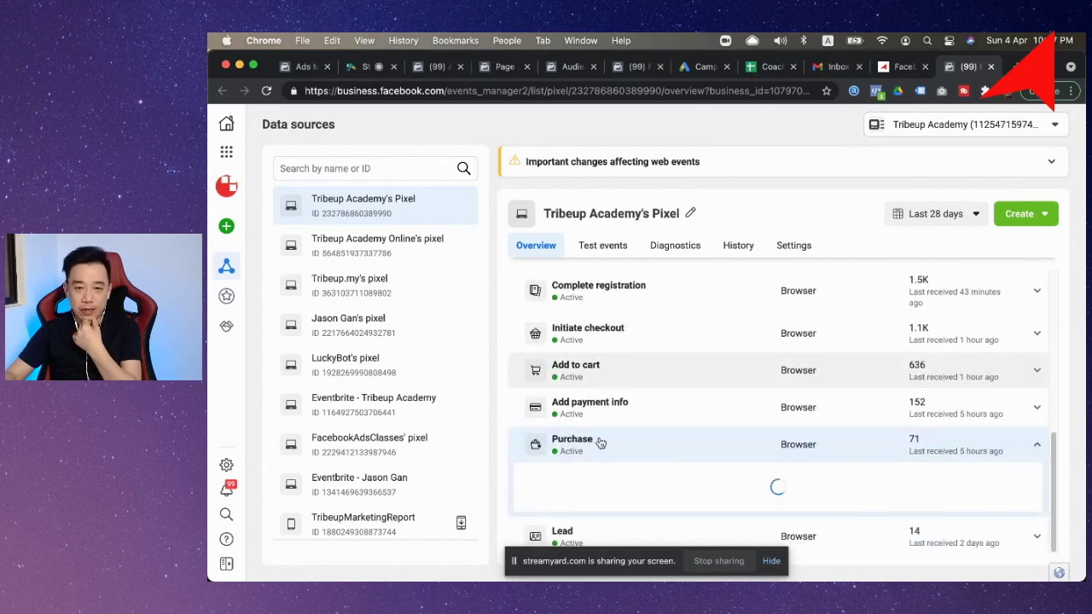
pyautogui.scroll(-3, 720, 428)
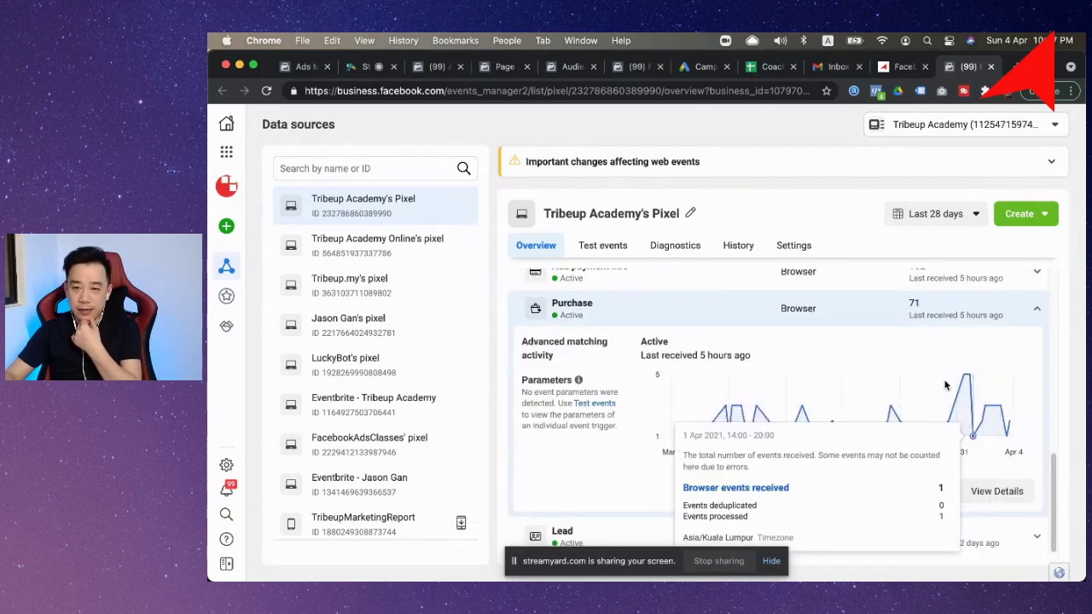
pyautogui.click(996, 493)
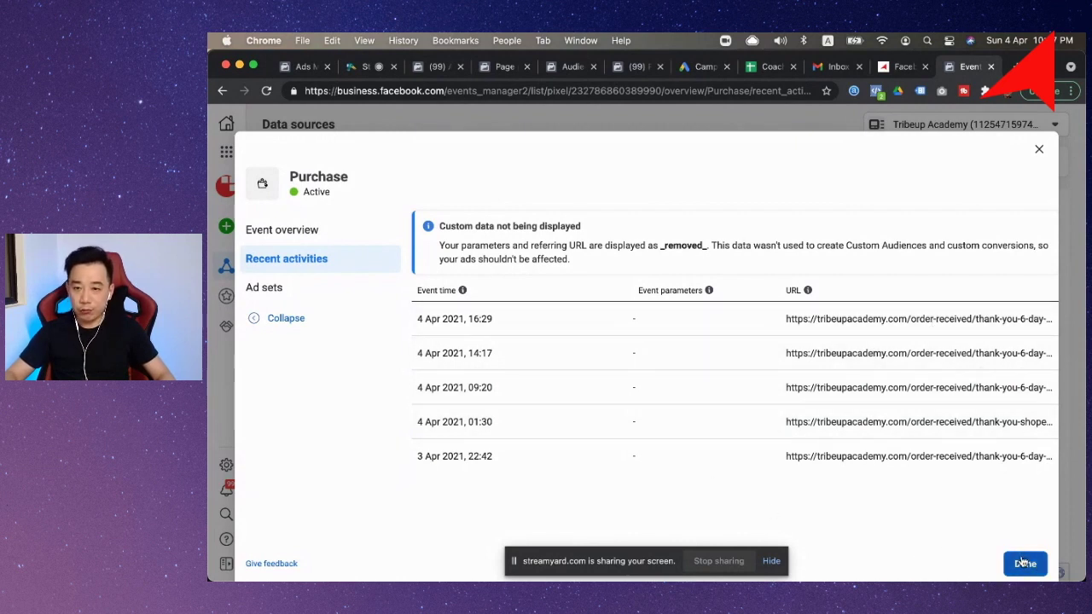
pyautogui.click(1009, 563)
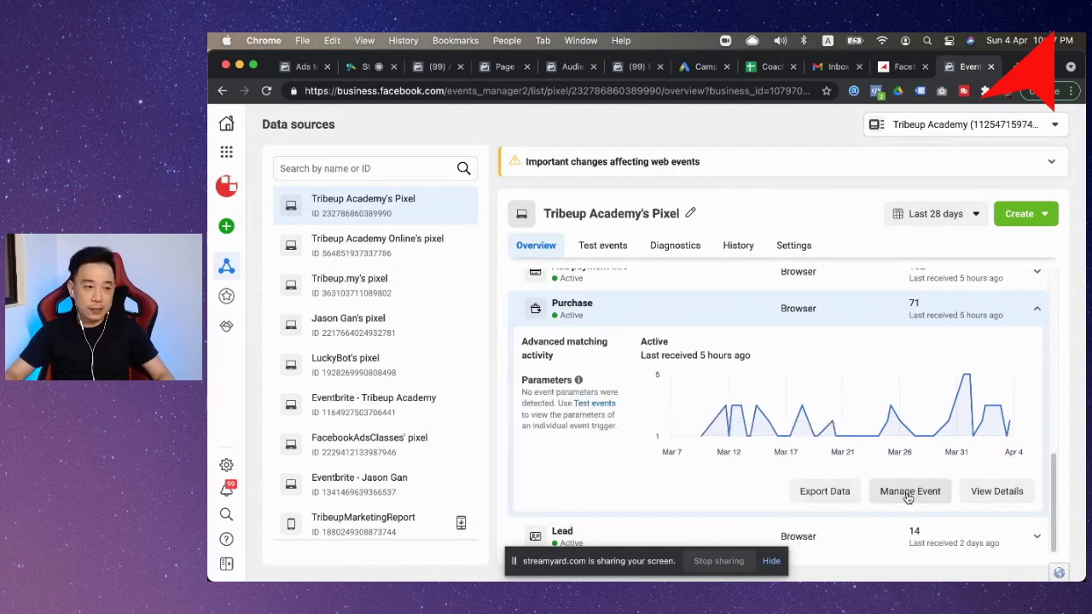
# Review the Purchase event's five thank-you-page URL triggers and launch the event setup tool
pyautogui.click(909, 495)
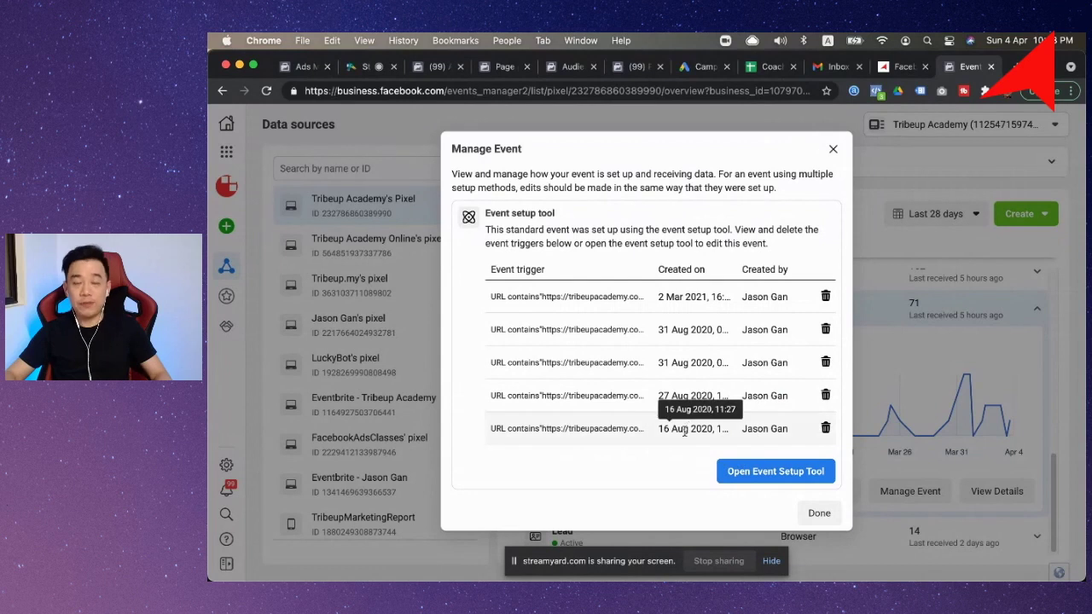
pyautogui.click(752, 476)
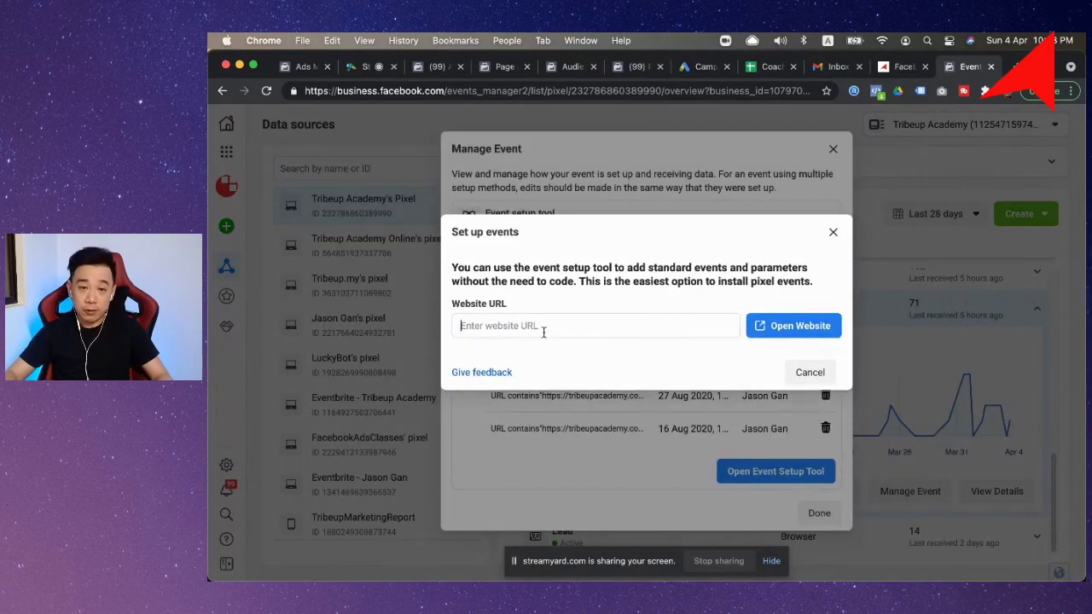
# Select the Website URL field, then return to the Keynote duplicate-purchase question slide
pyautogui.click(544, 328)
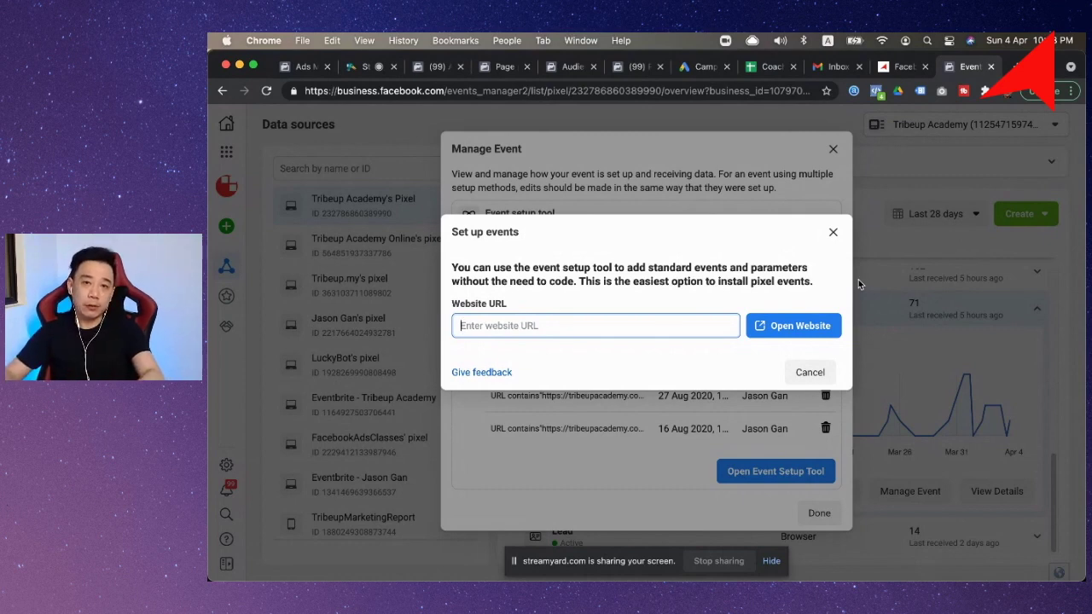
pyautogui.press('super+Tab')
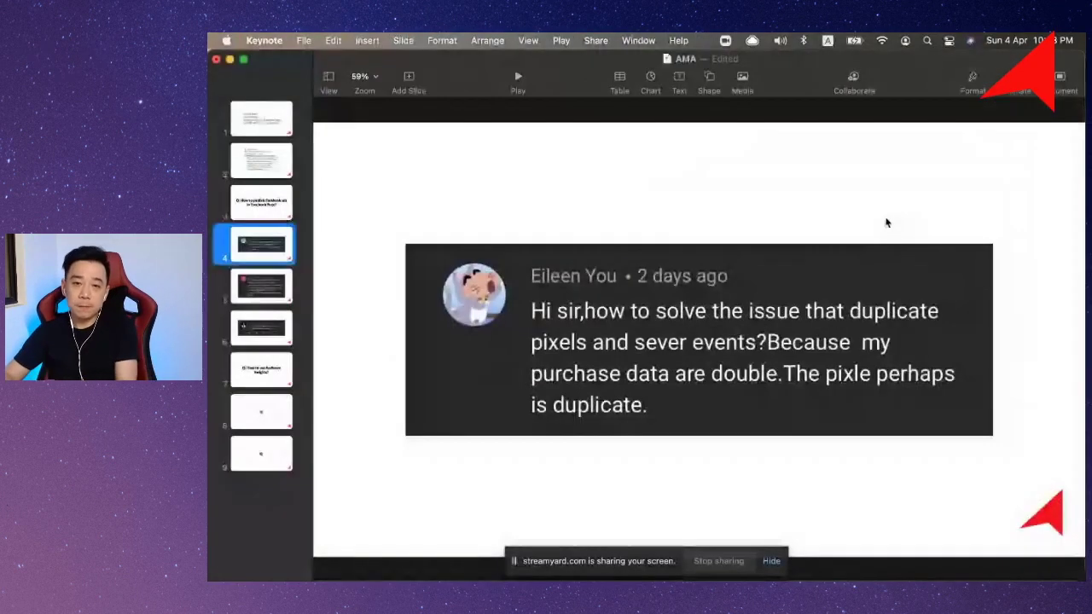